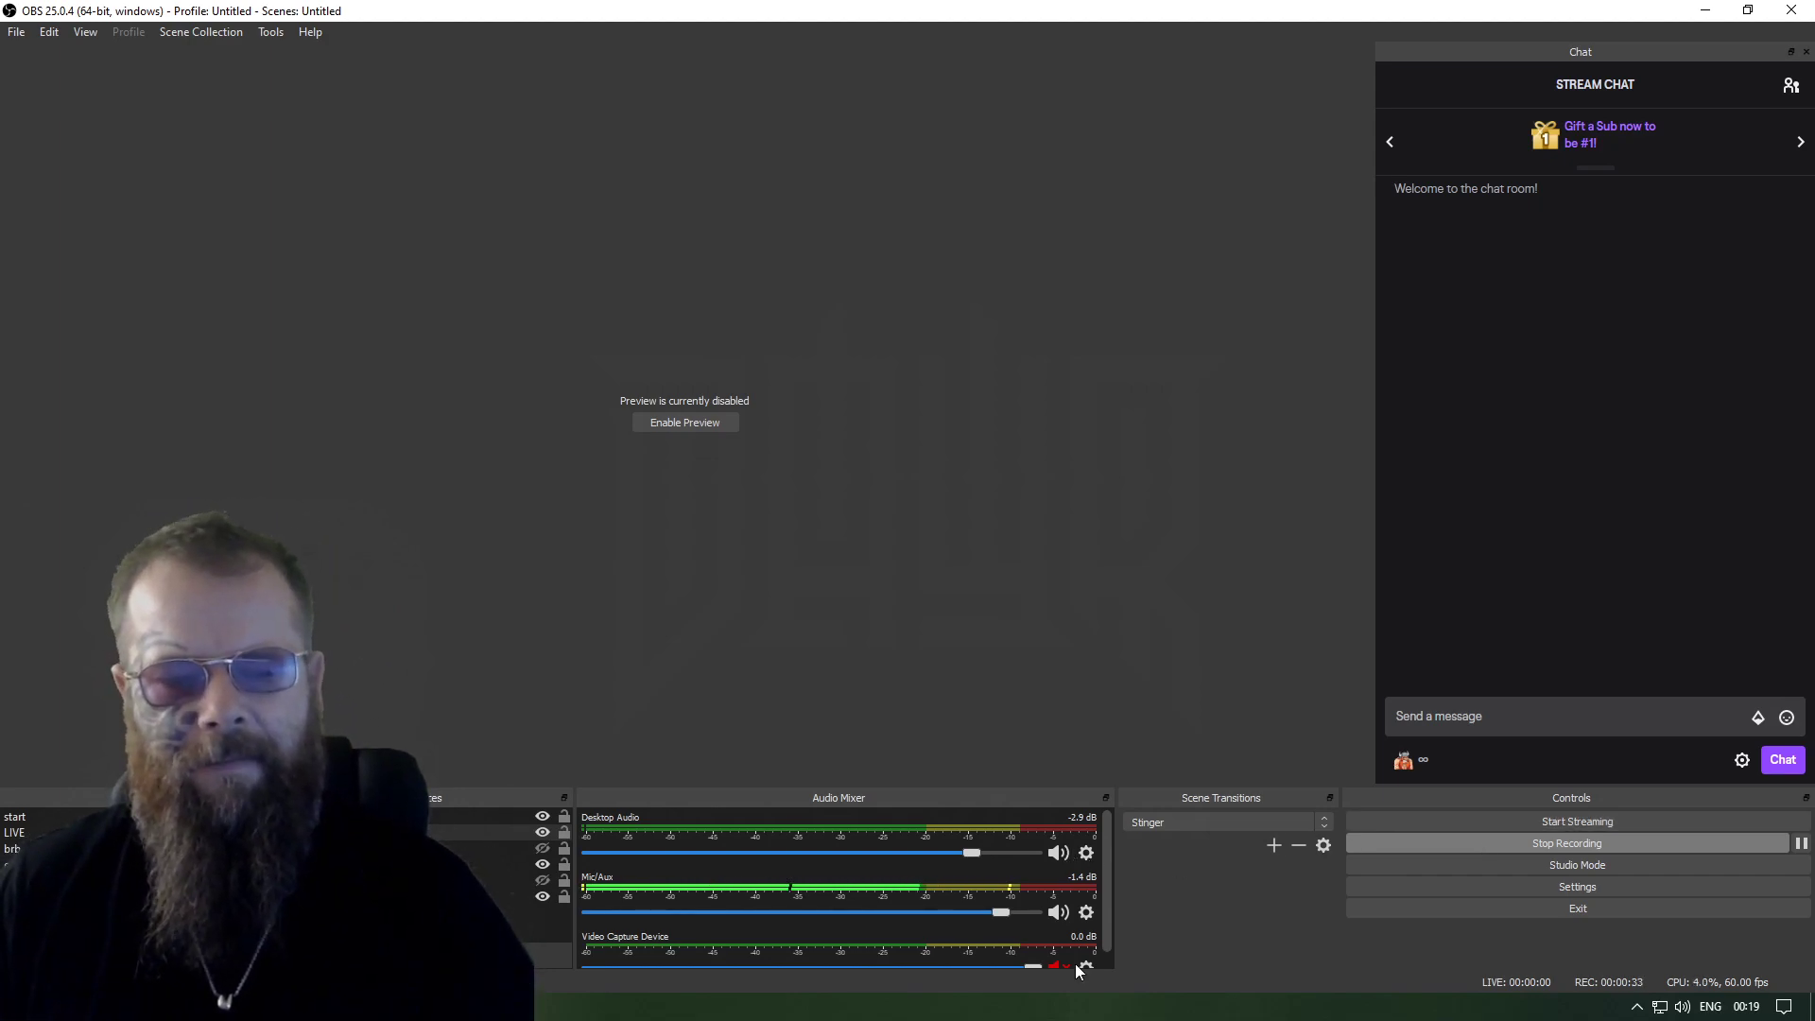
Step: Turn off Use Device Timestamps in the Desktop Audio properties and confirm with OK
{"action": "left_click", "coordinate": [1091, 856]}
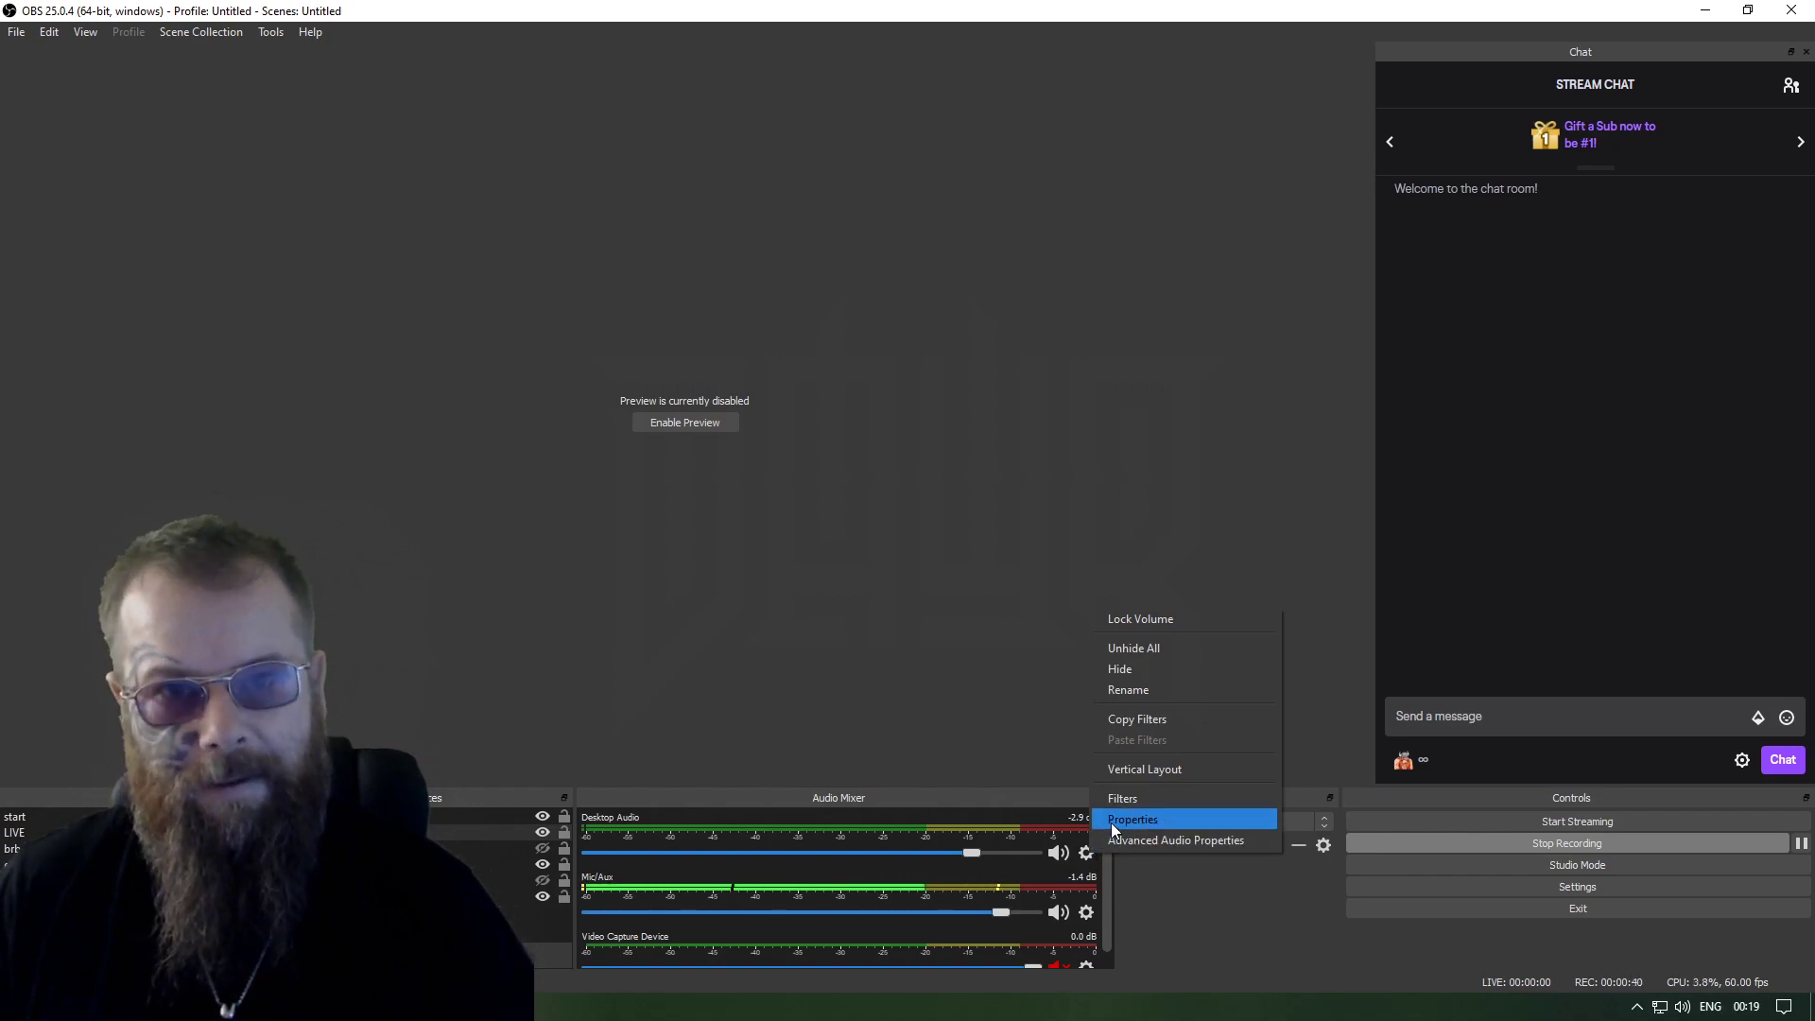
{"action": "left_click", "coordinate": [1111, 823]}
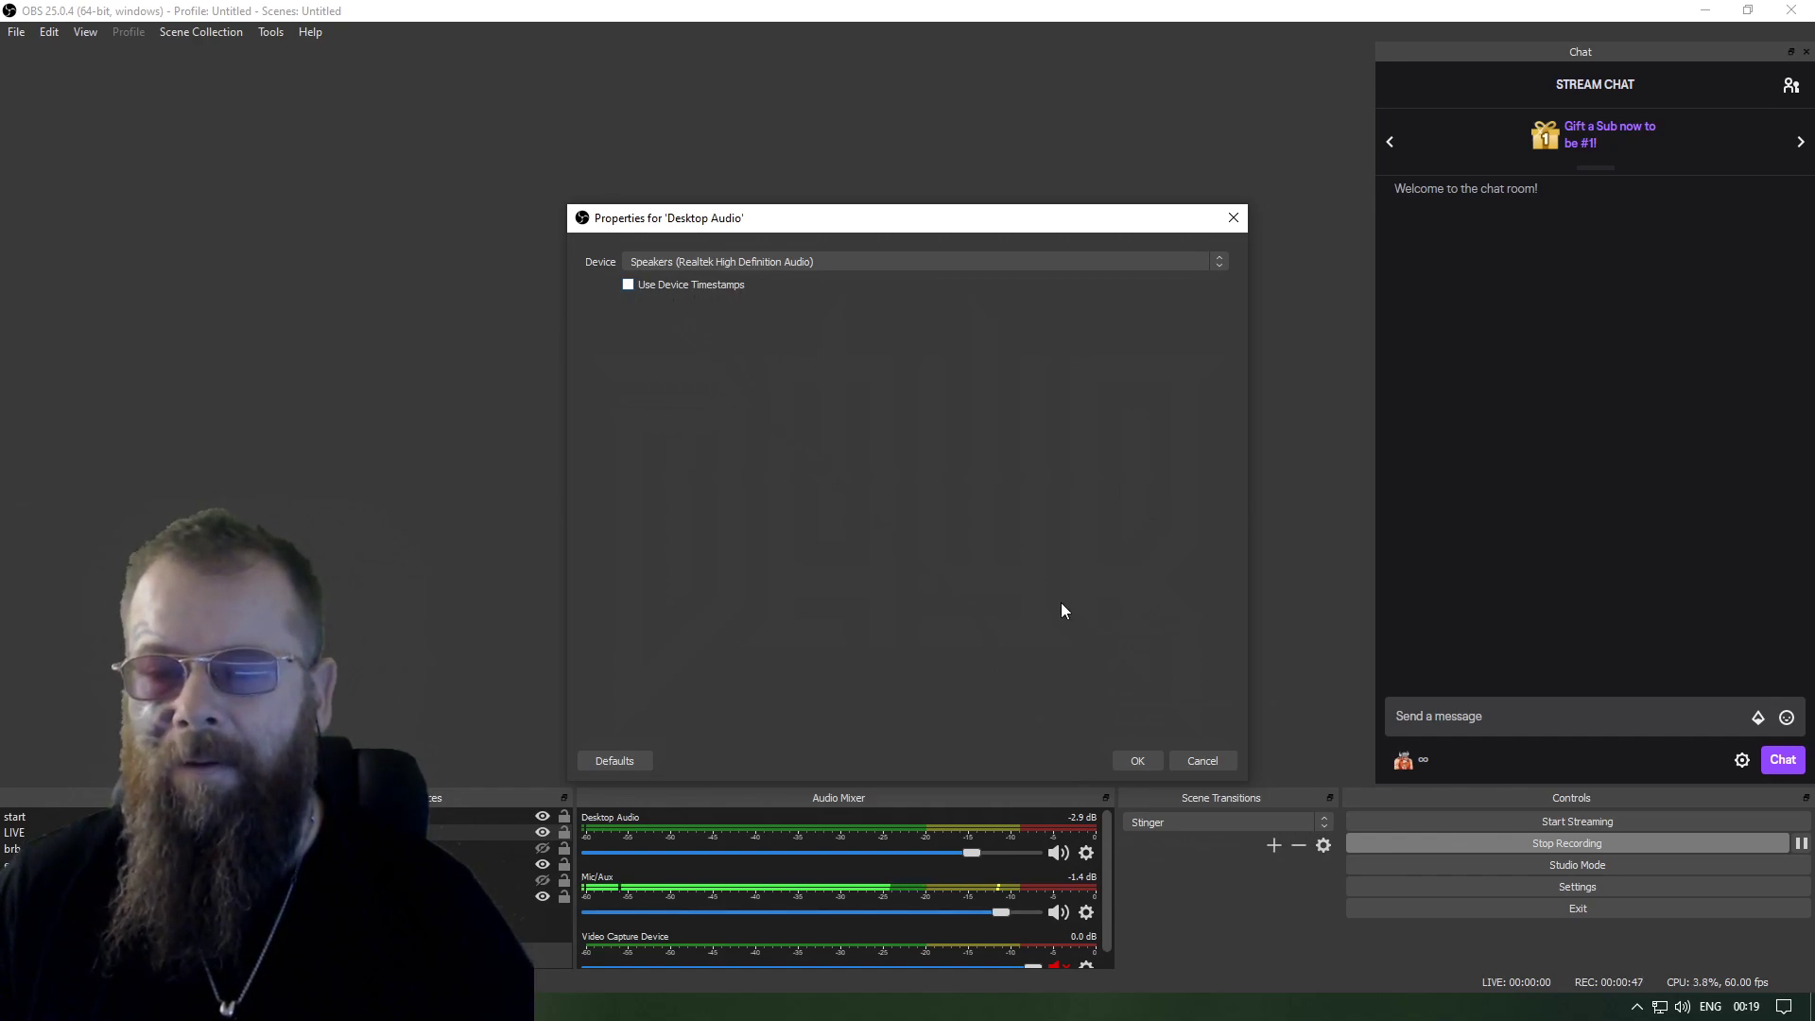
{"action": "left_click", "coordinate": [1140, 757]}
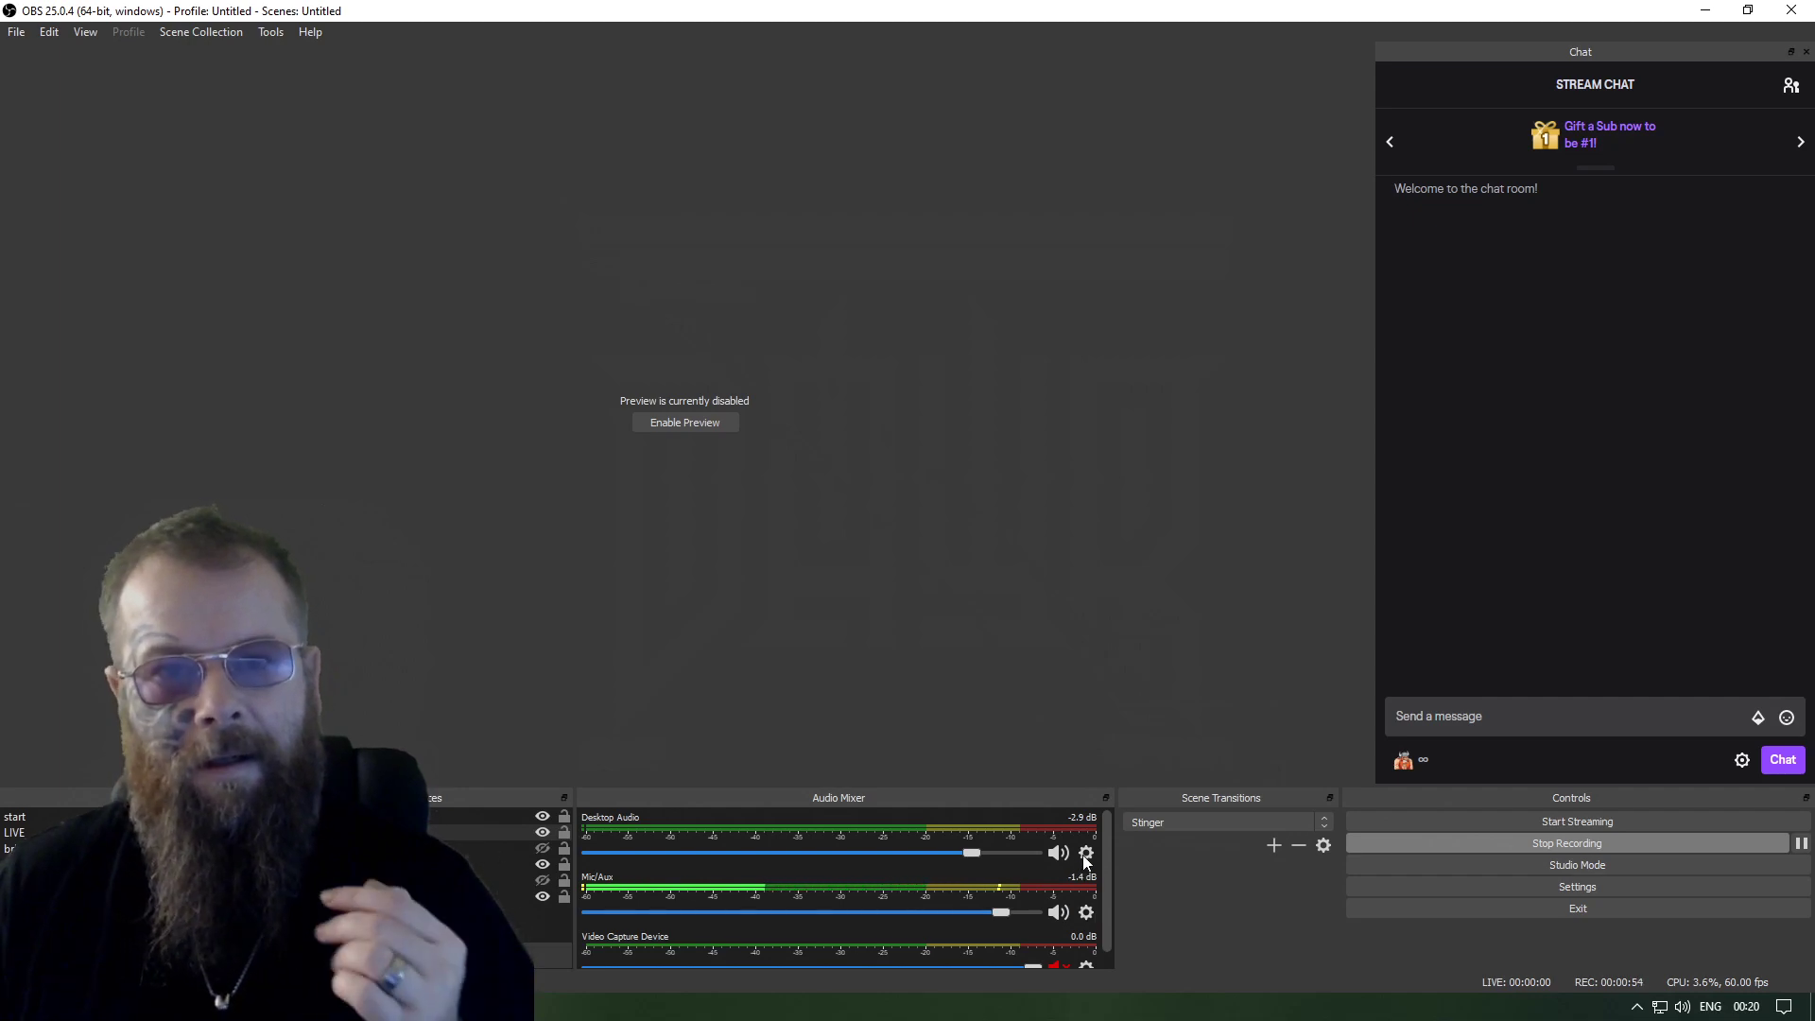
Step: Turn off Use Device Timestamps in the Mic/Aux properties and confirm with OK
{"action": "left_click", "coordinate": [1087, 912]}
{"action": "left_click", "coordinate": [1110, 887]}
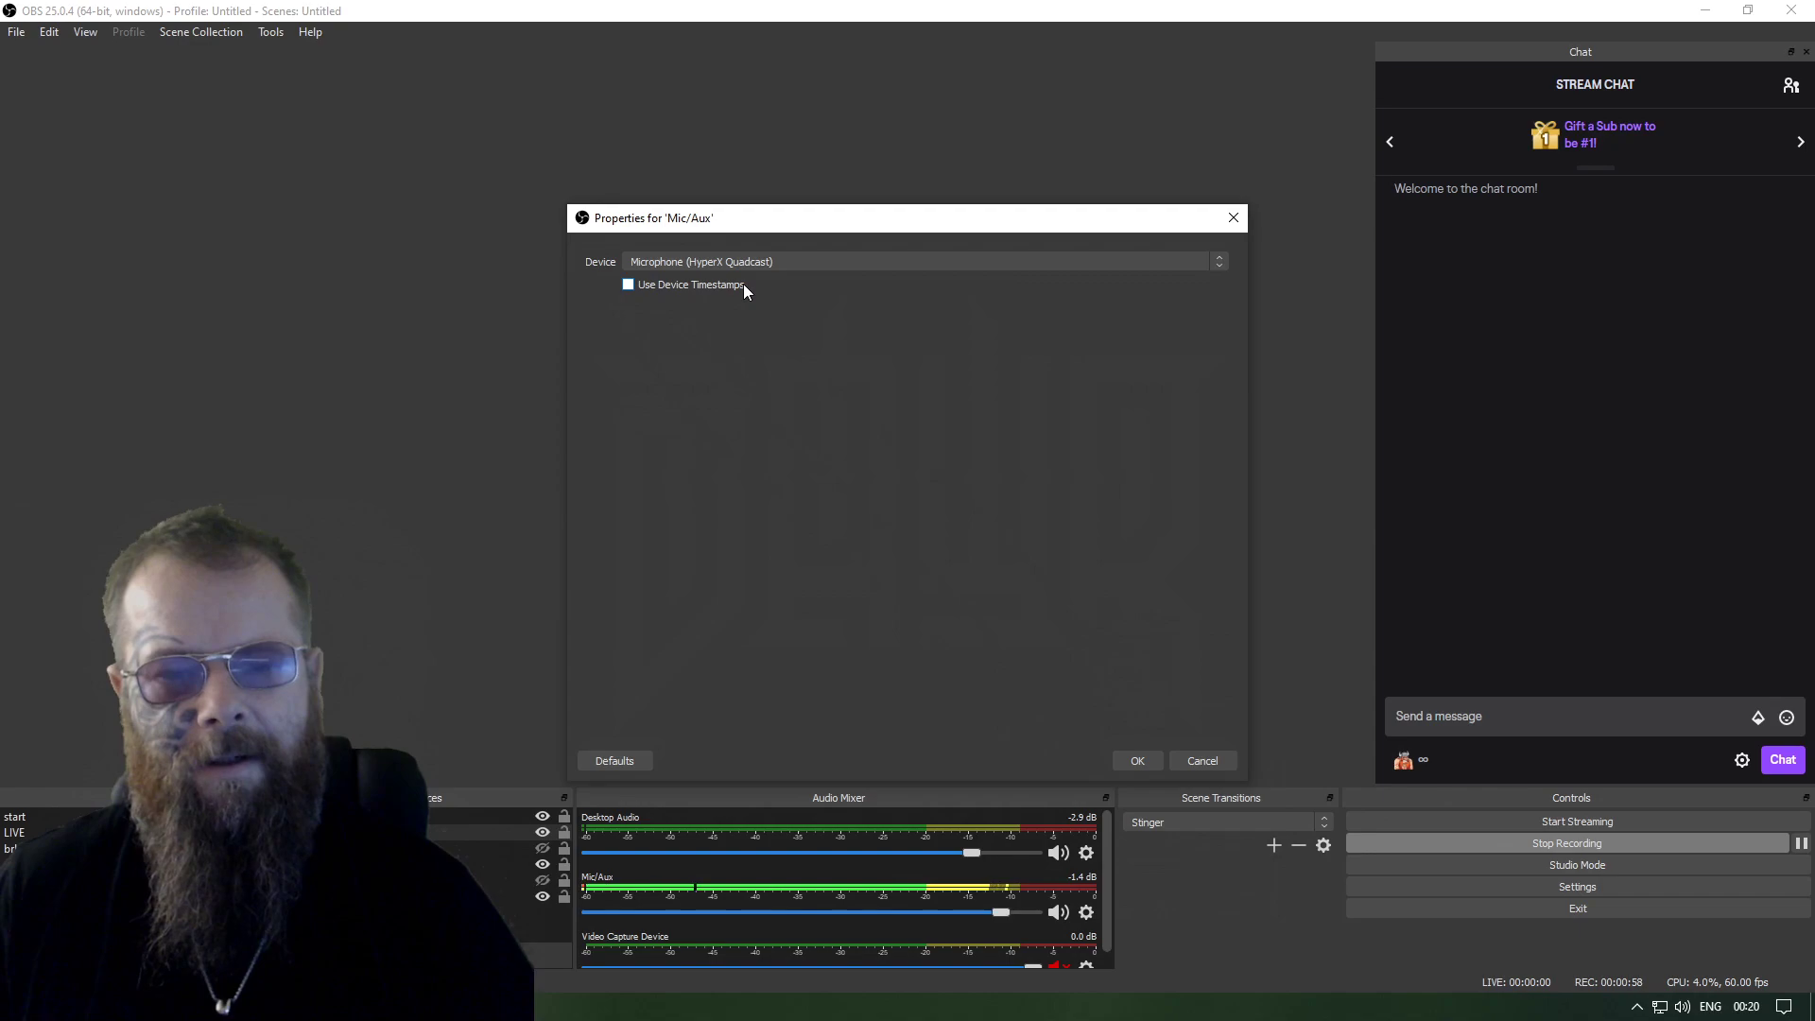
{"action": "left_click", "coordinate": [1183, 758]}
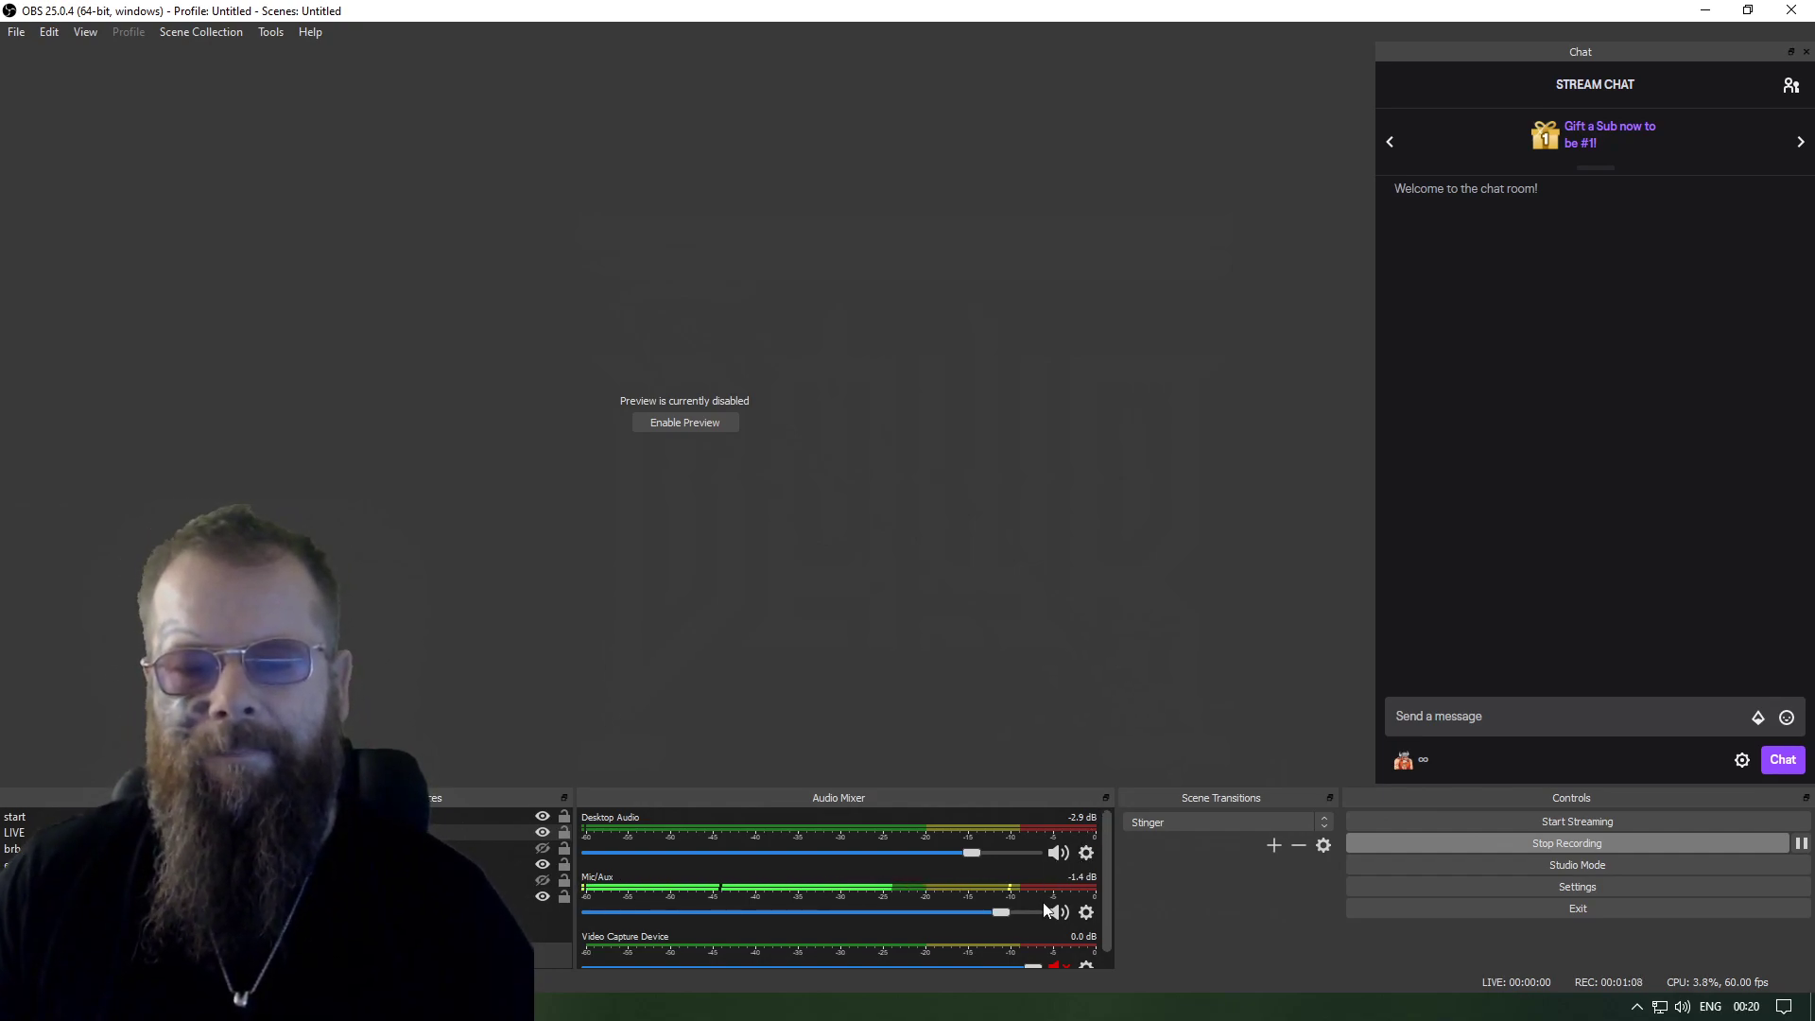
{"action": "scroll", "coordinate": [1041, 914], "scroll_direction": "down", "scroll_amount": 1}
{"action": "scroll", "coordinate": [1042, 924], "scroll_direction": "up", "scroll_amount": 1}
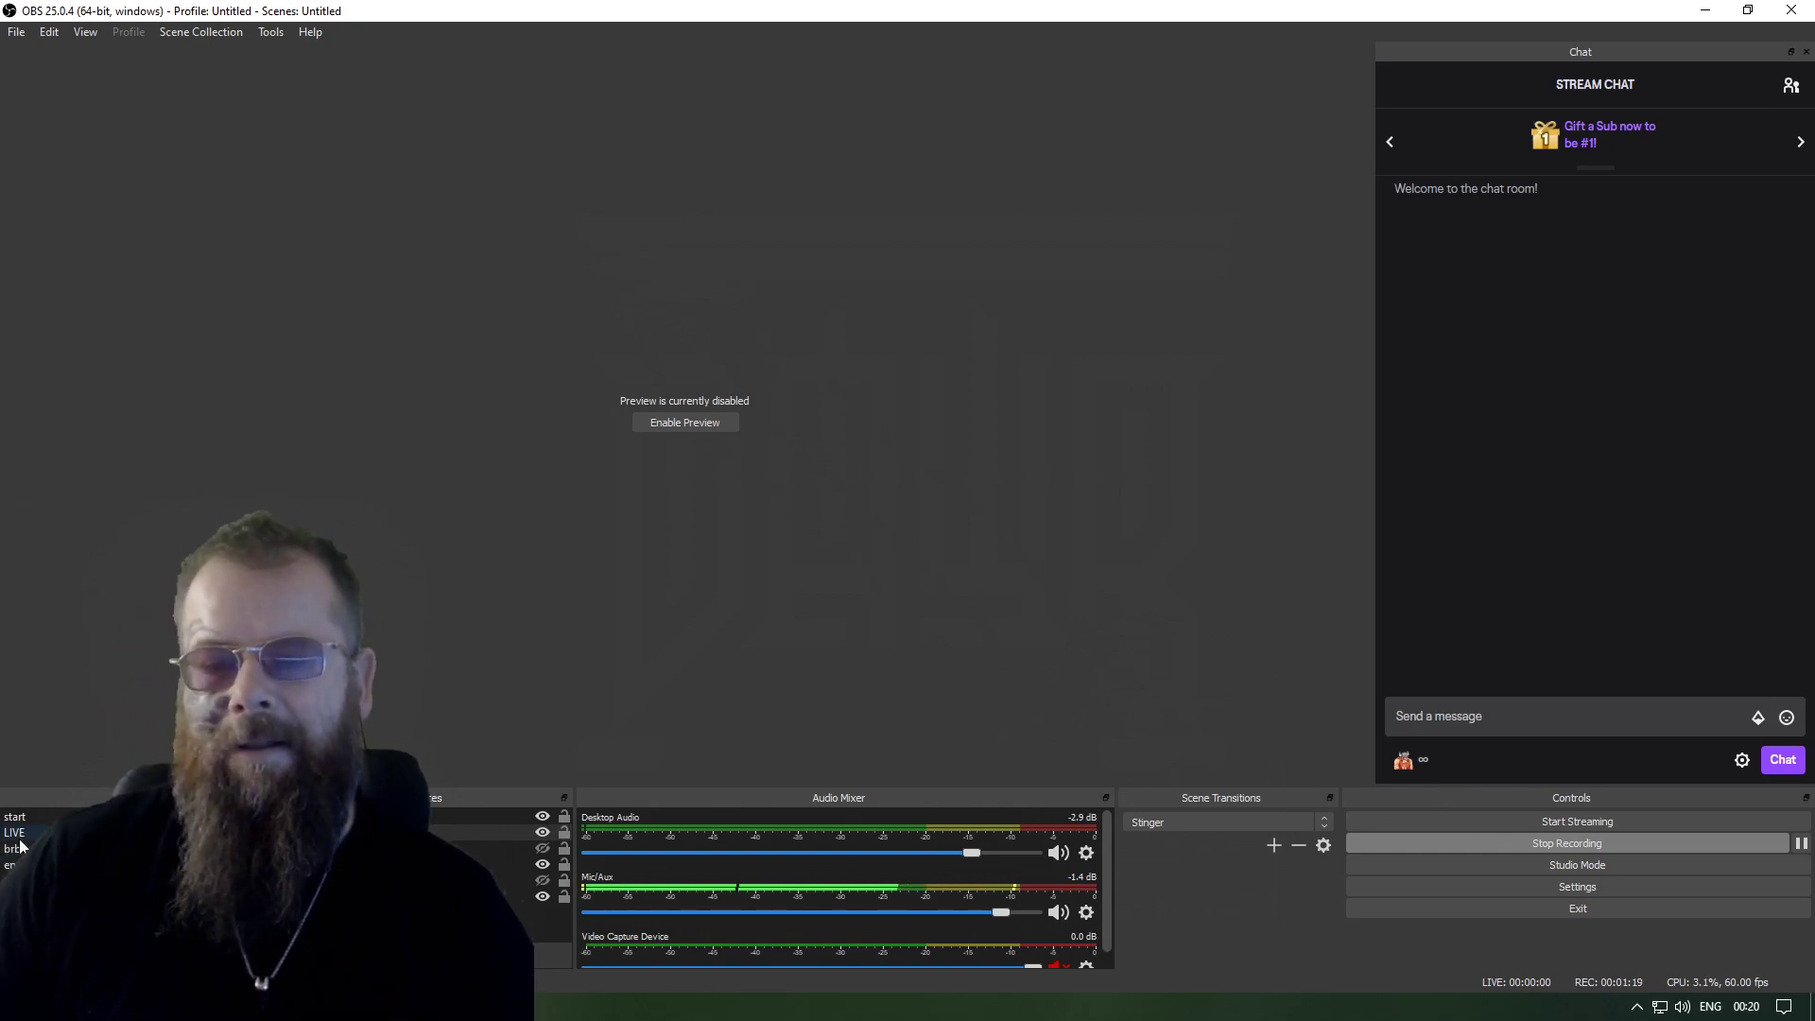
{"action": "left_click", "coordinate": [1087, 855]}
{"action": "left_click", "coordinate": [1143, 817]}
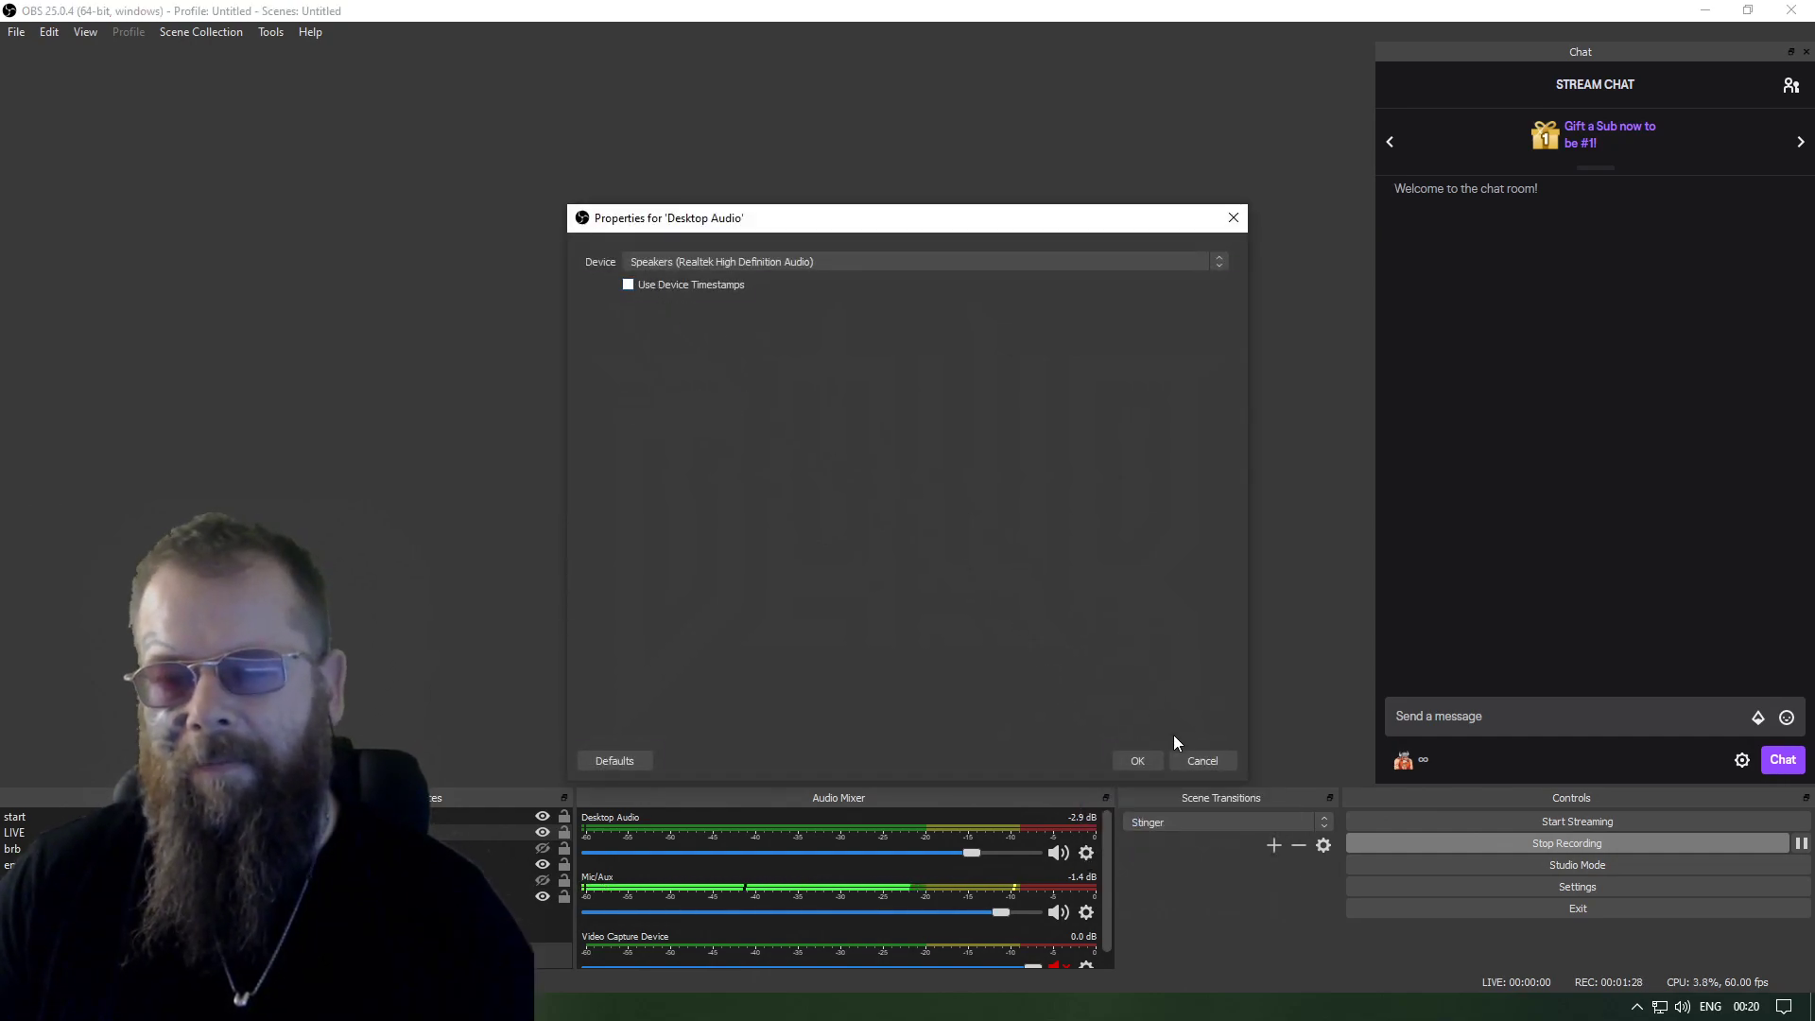
{"action": "left_click", "coordinate": [1194, 759]}
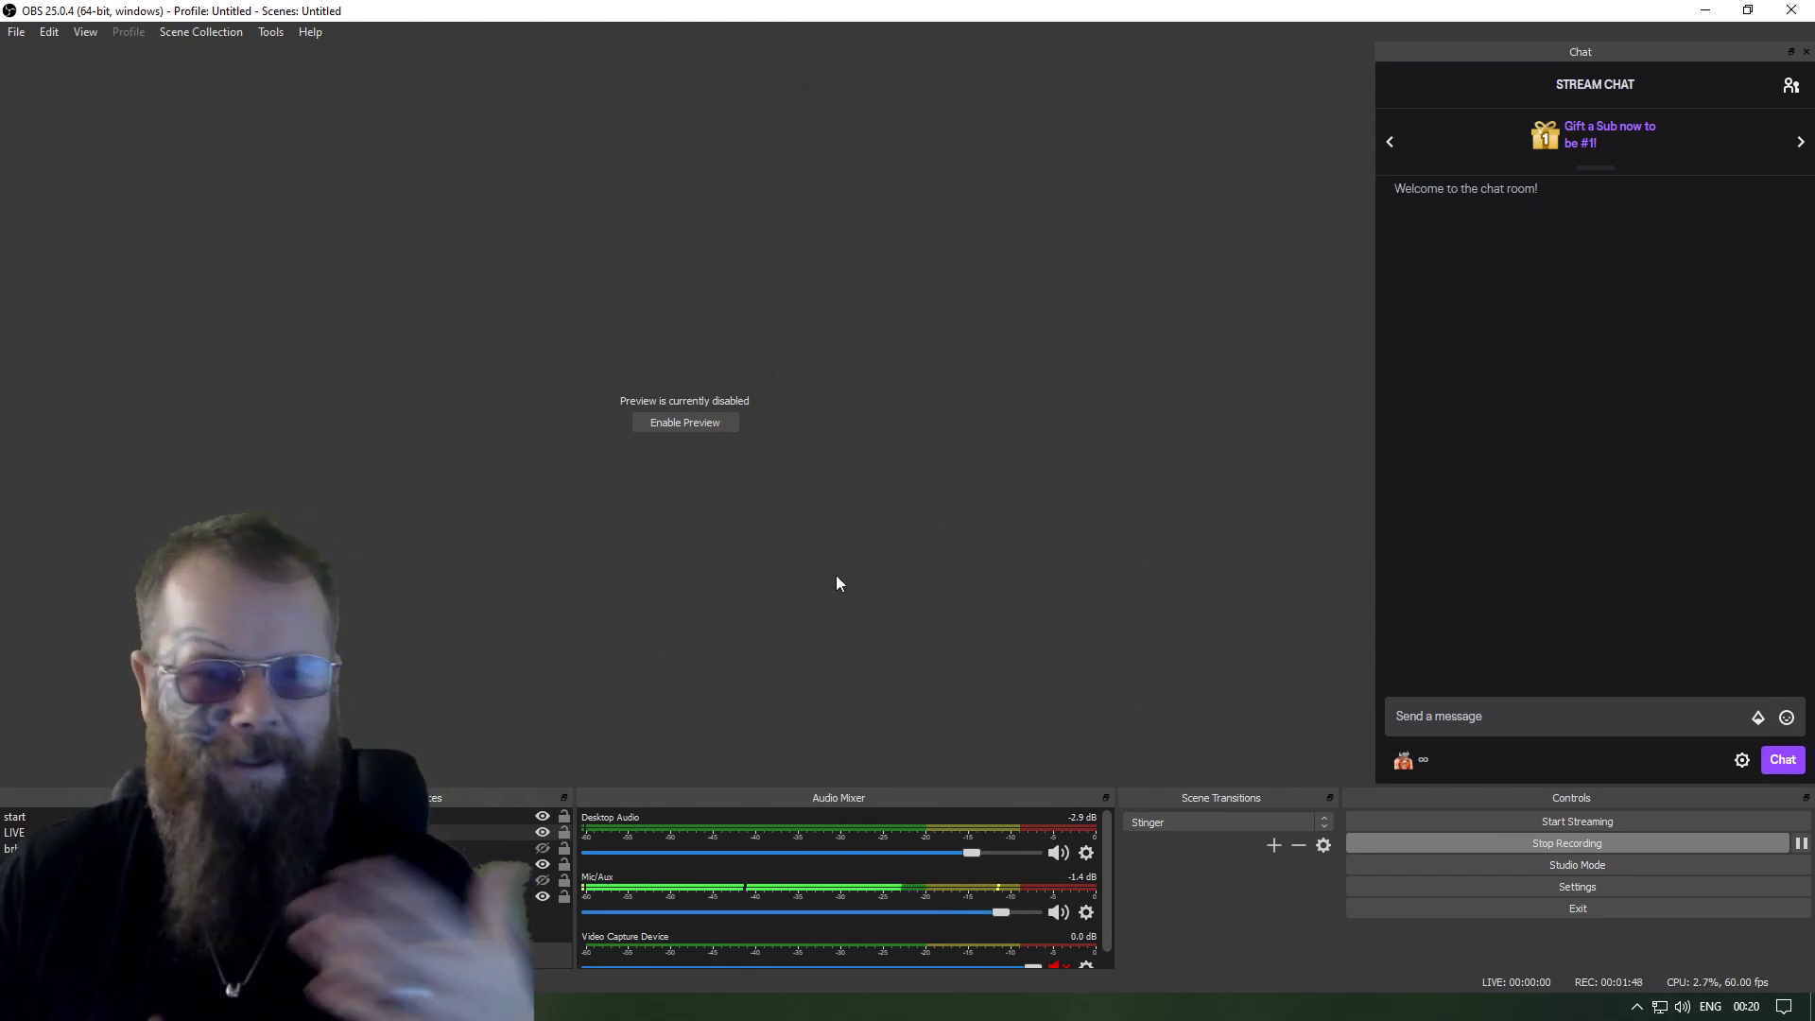
Step: Review Advanced Audio Properties: monitoring off for Desktop Audio, Mic/Aux and Video Capture Device
{"action": "left_click", "coordinate": [1087, 914]}
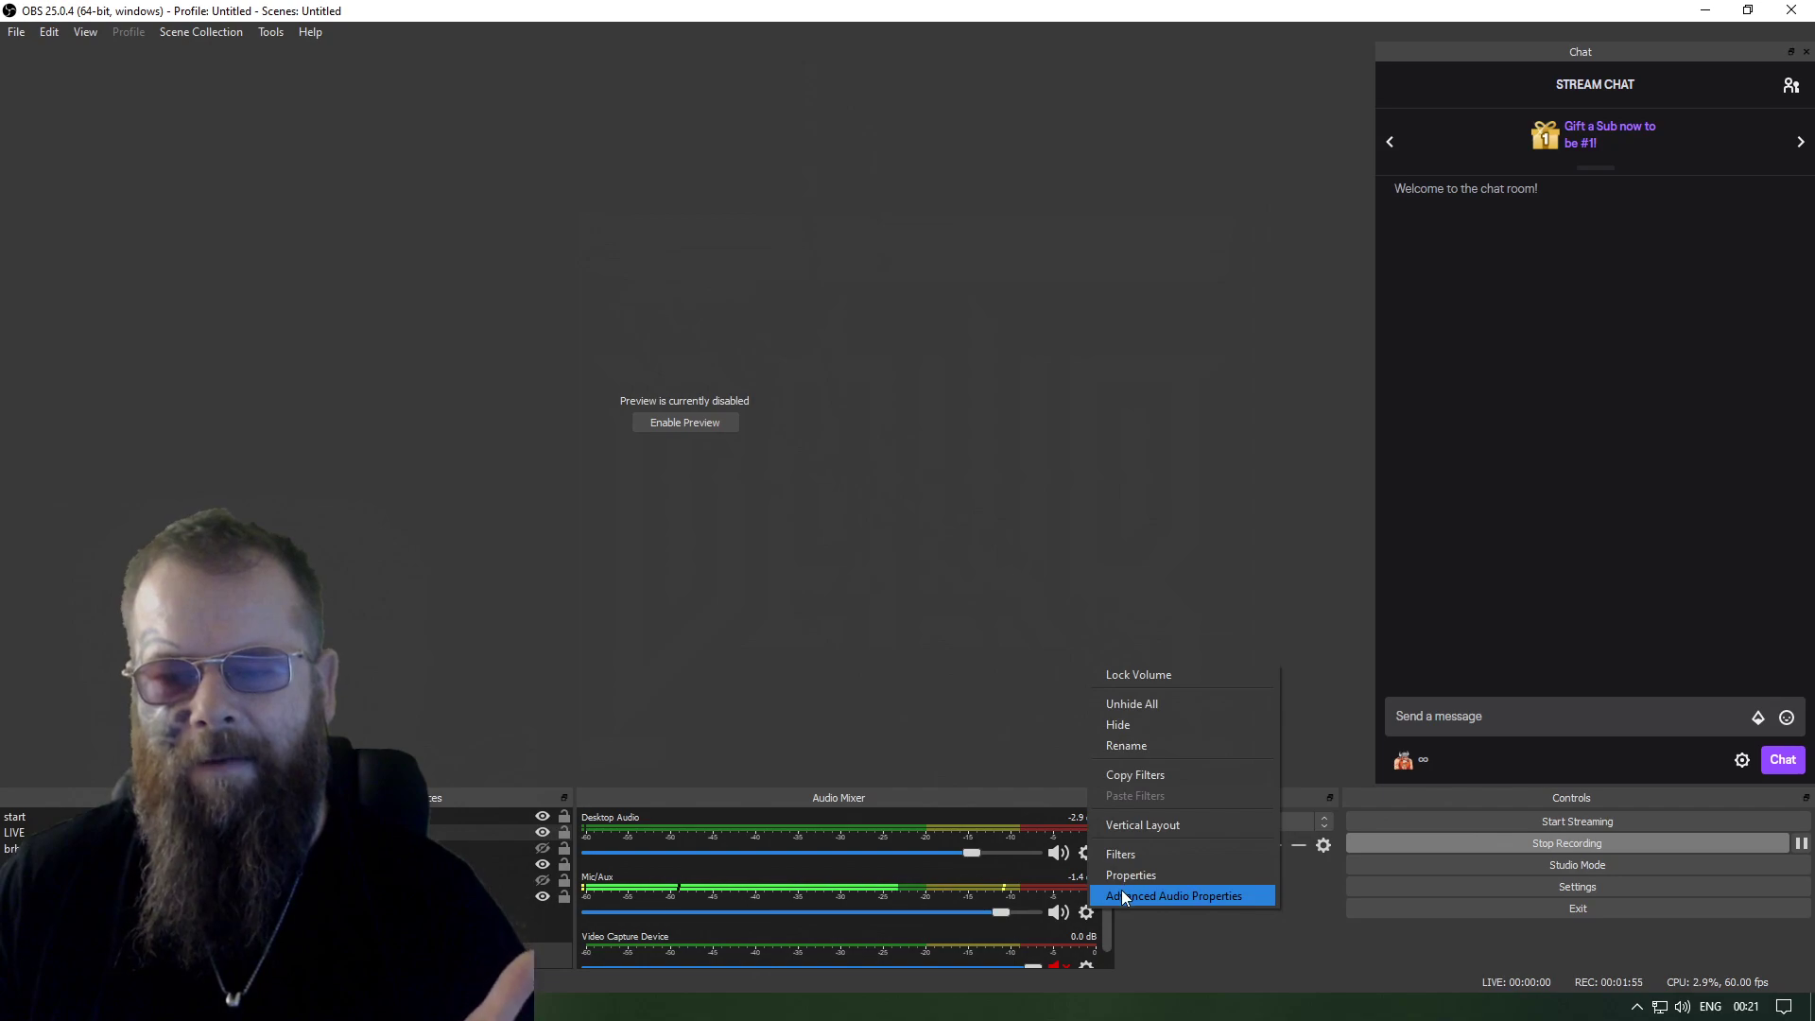
{"action": "left_click", "coordinate": [1122, 893]}
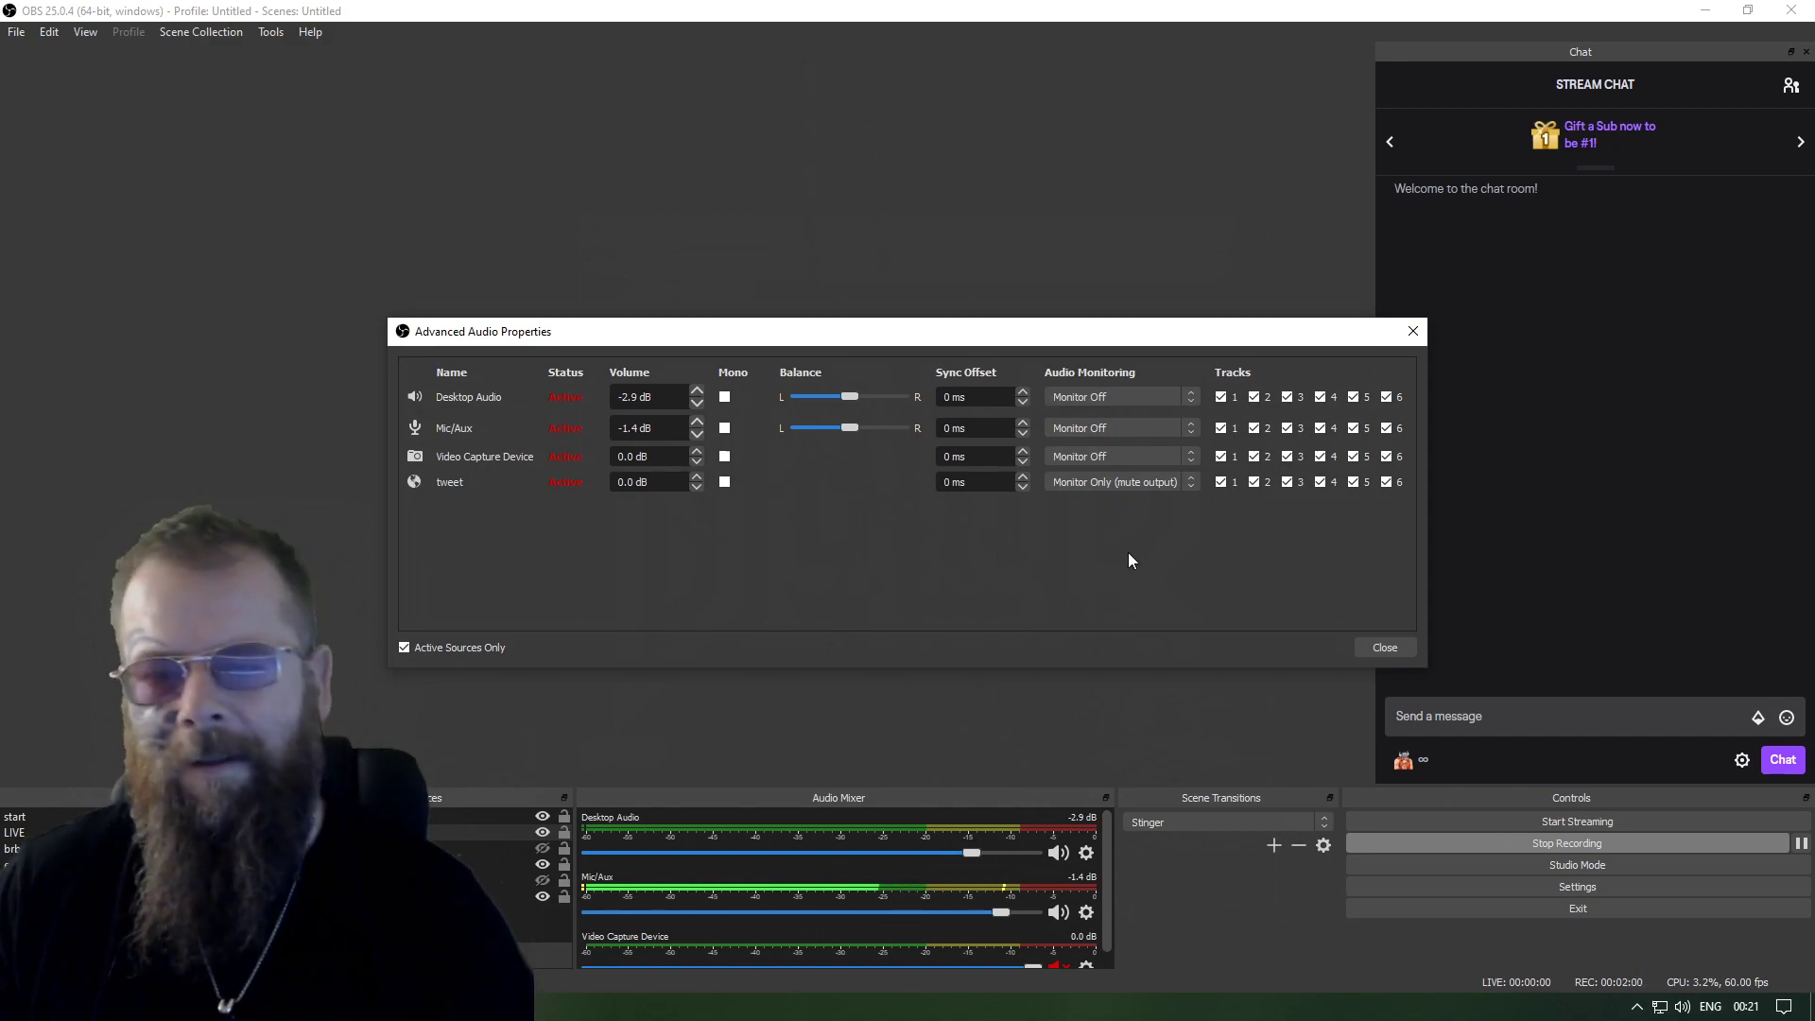
{"action": "left_click", "coordinate": [1371, 648]}
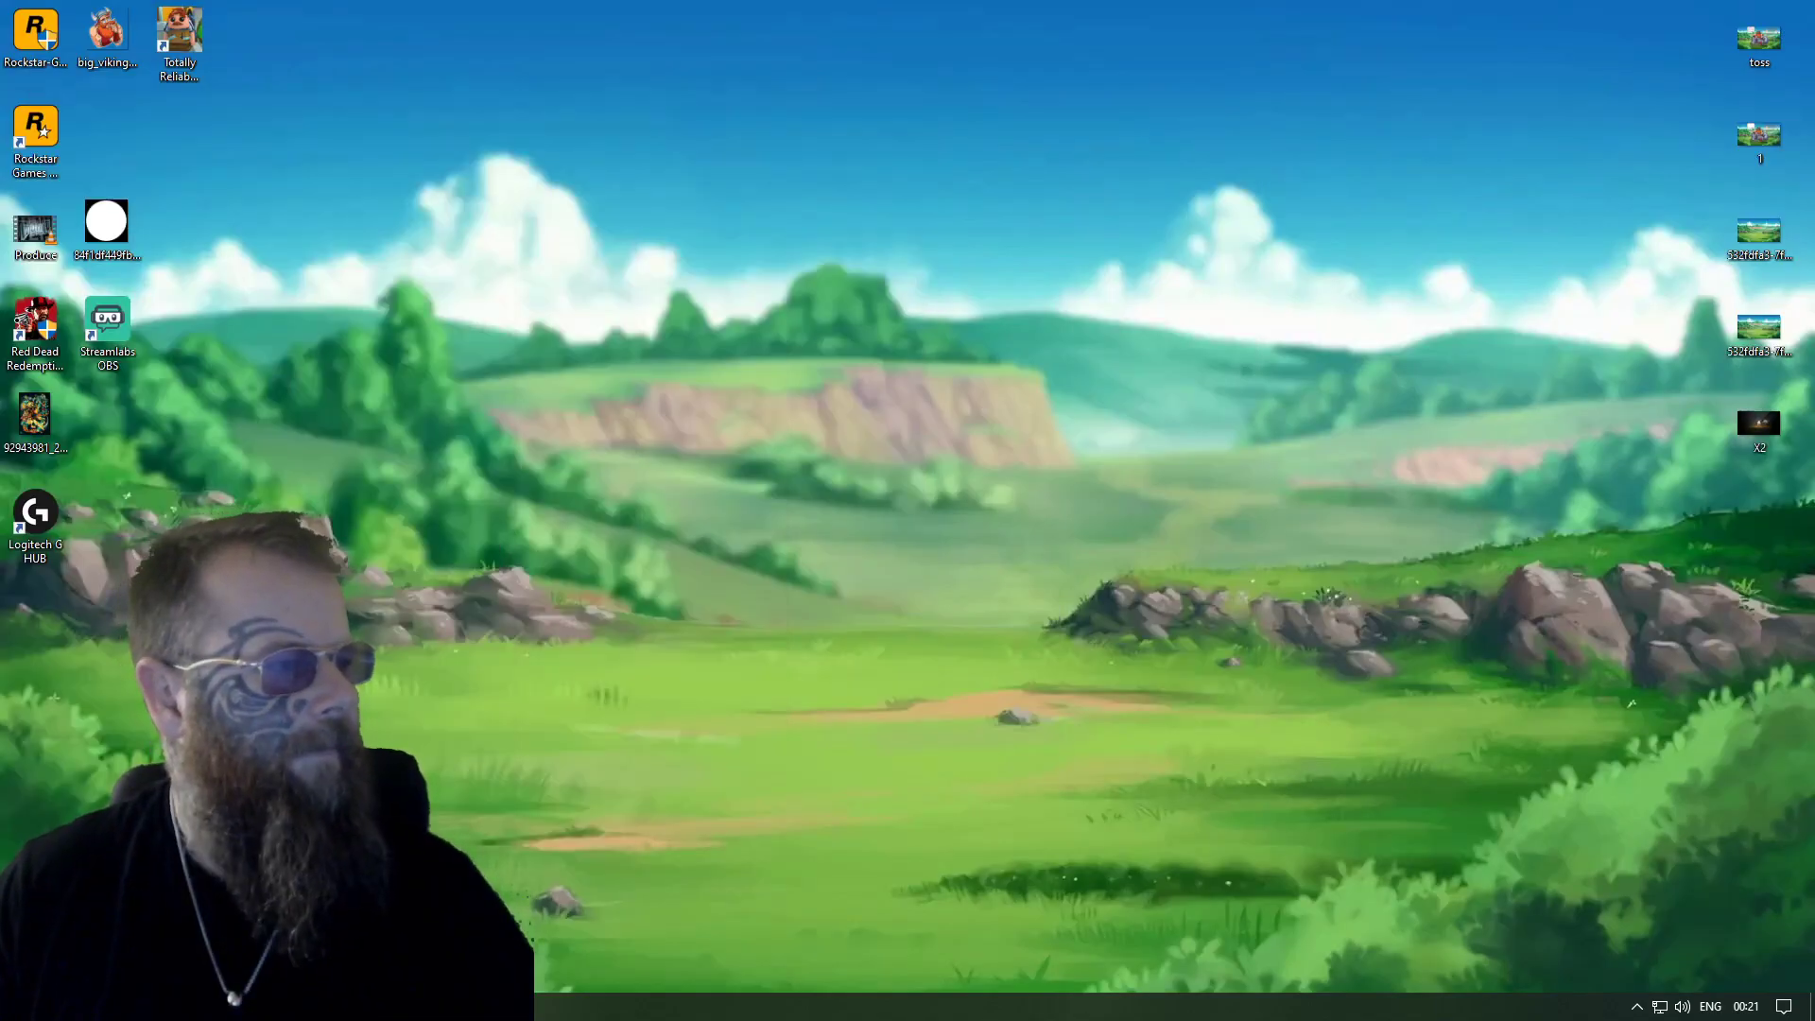